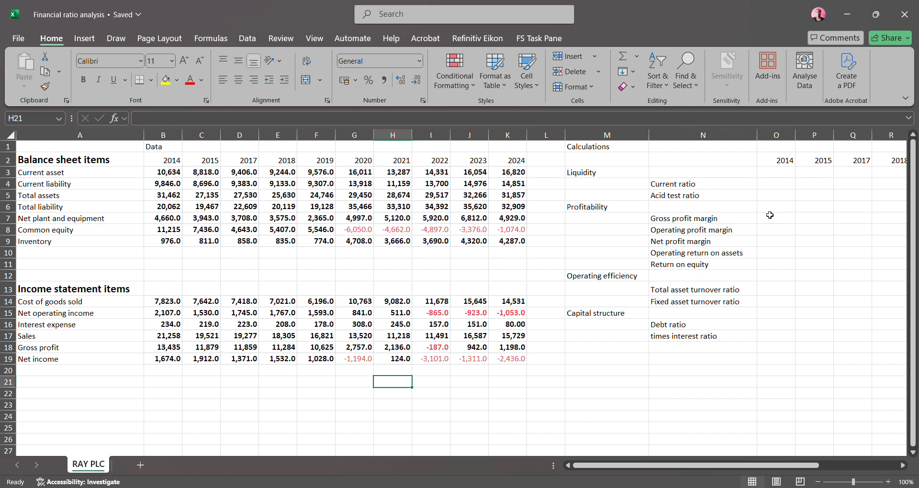
# Calculate the 2014 current ratio in O4 as current asset divided by current liability, =B3/B4
pyautogui.click(778, 186)
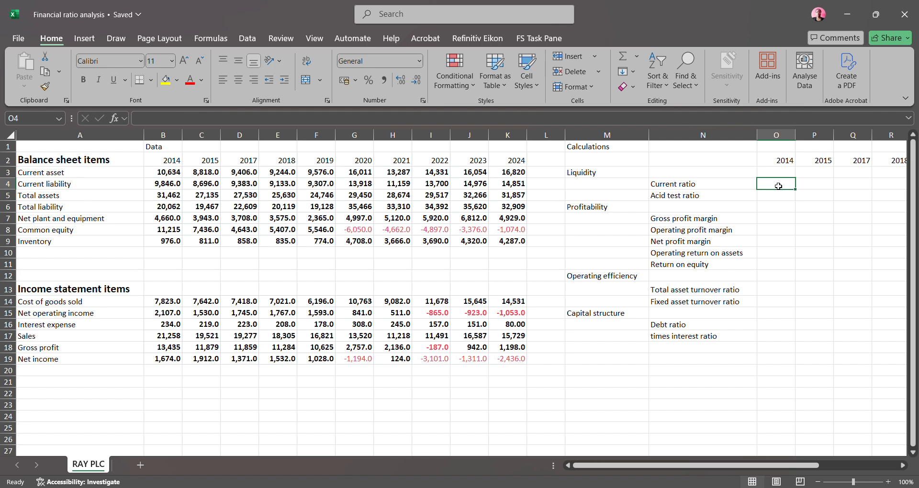
pyautogui.write('=')
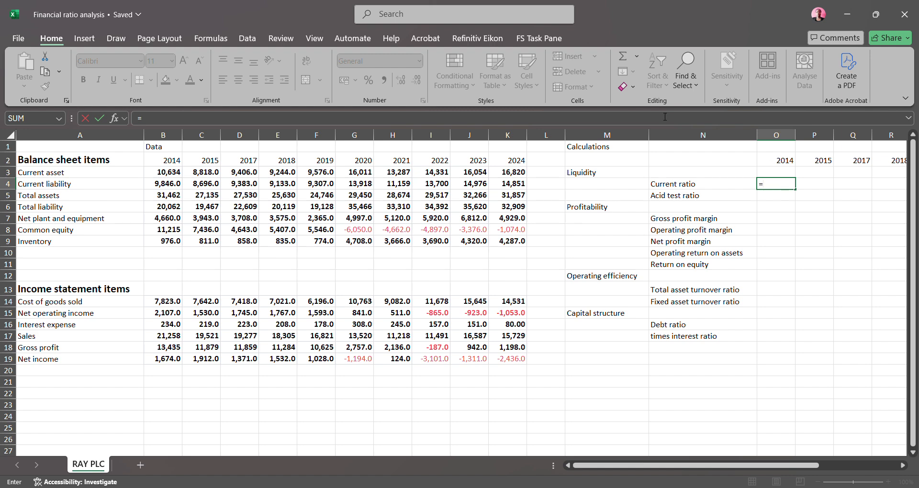
pyautogui.click(173, 174)
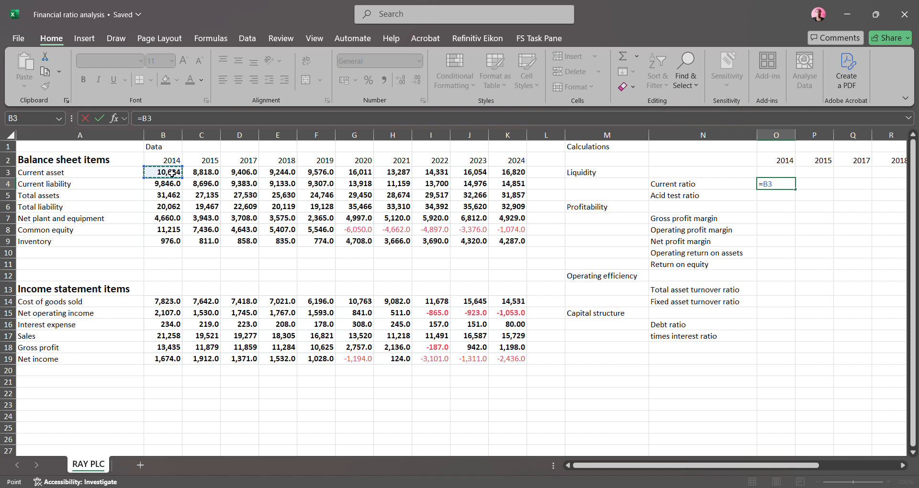
pyautogui.write('/')
pyautogui.click(165, 186)
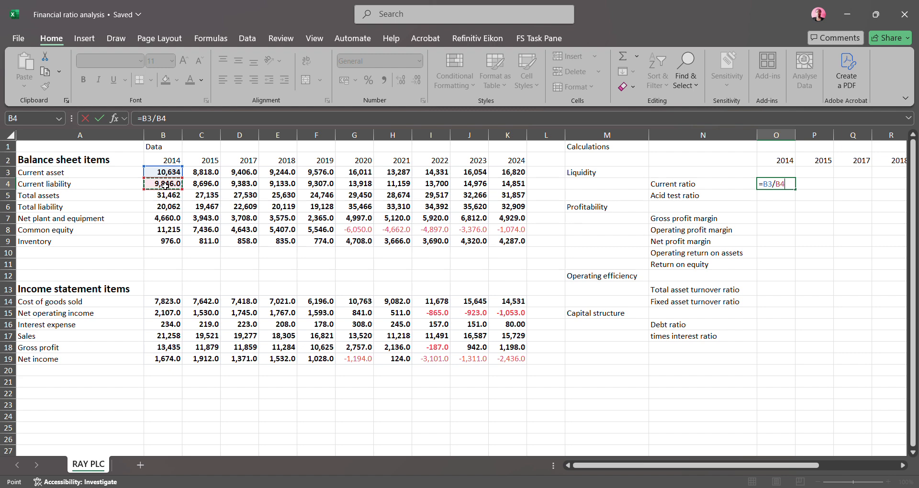
pyautogui.press('Return')
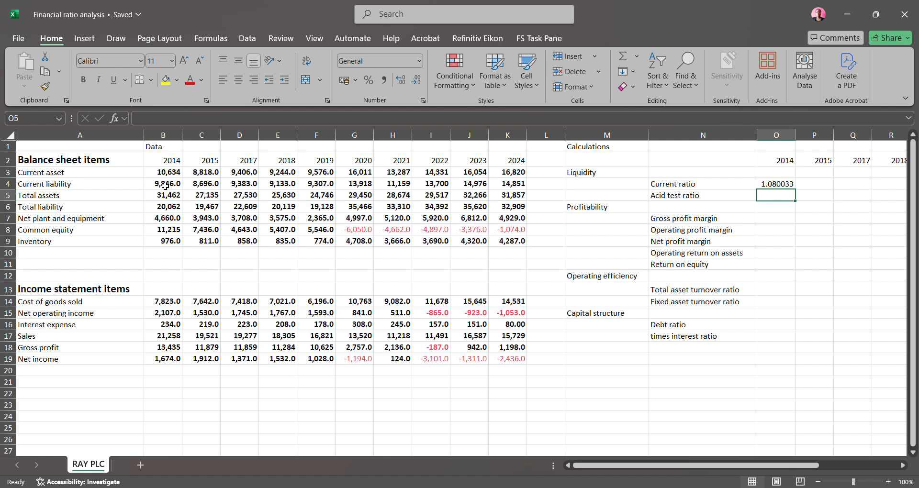
# Calculate the 2014 acid test ratio in O5 as current asset less inventory, divided by current liability, =(B3-B9)/B4
pyautogui.write('=')
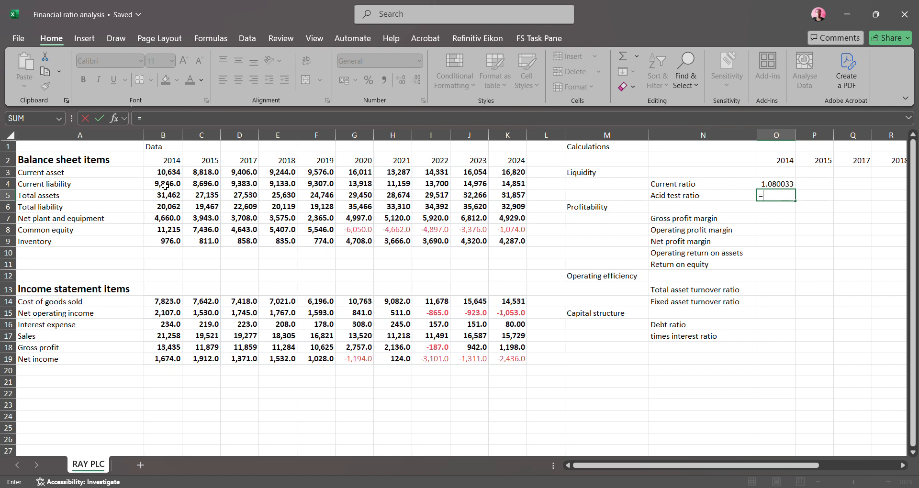
pyautogui.write('(')
pyautogui.click(165, 173)
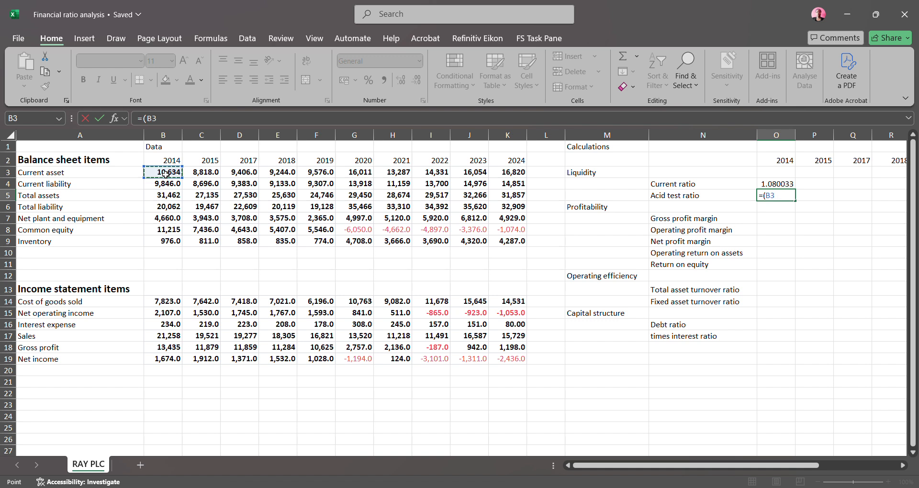
pyautogui.write('-')
pyautogui.click(167, 245)
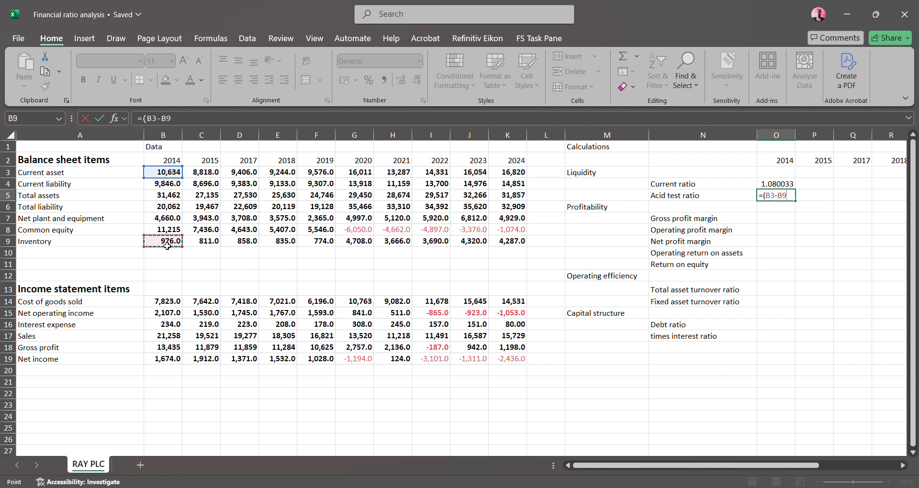
pyautogui.write(')/')
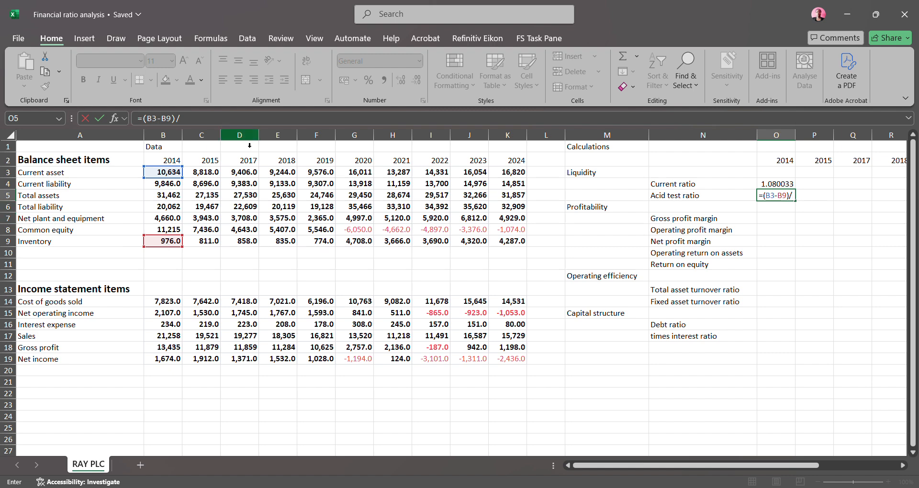
pyautogui.click(166, 186)
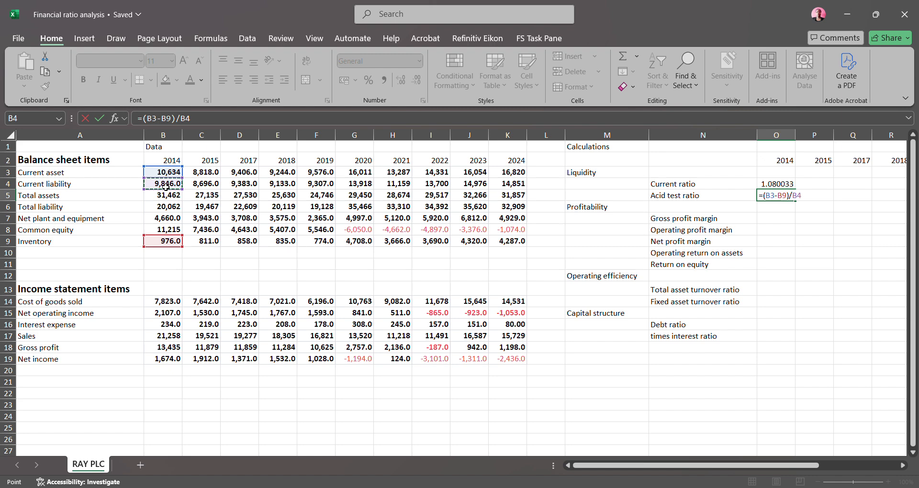
pyautogui.press('Return')
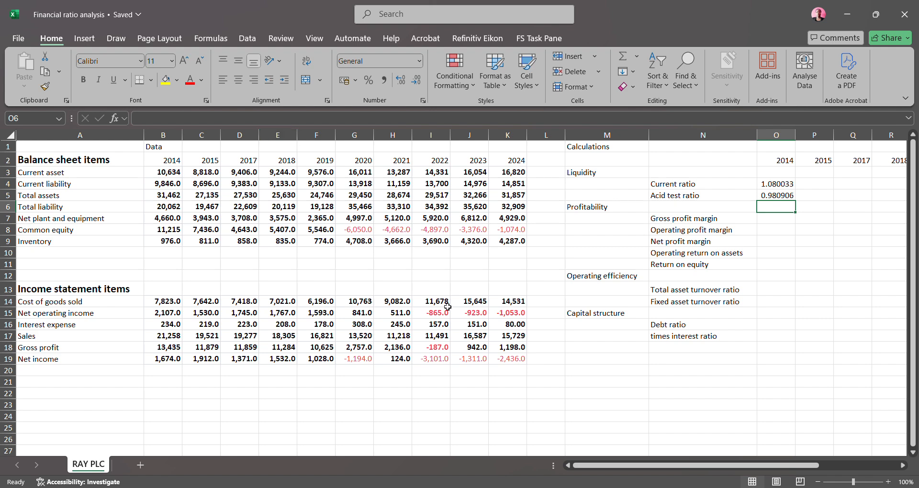
# Fill the current ratio and acid test ratio formulas across from 2014 to 2024, through column X
pyautogui.moveTo(602, 465); pyautogui.dragTo(699, 485)
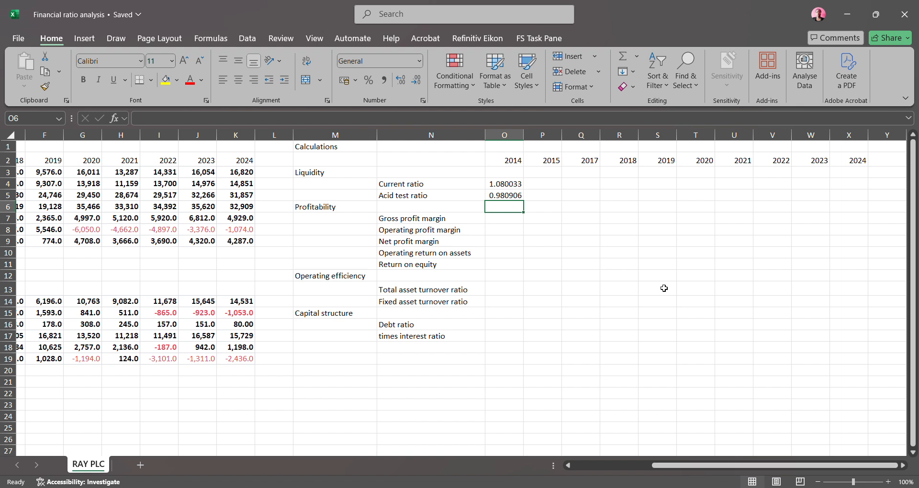
pyautogui.click(510, 186)
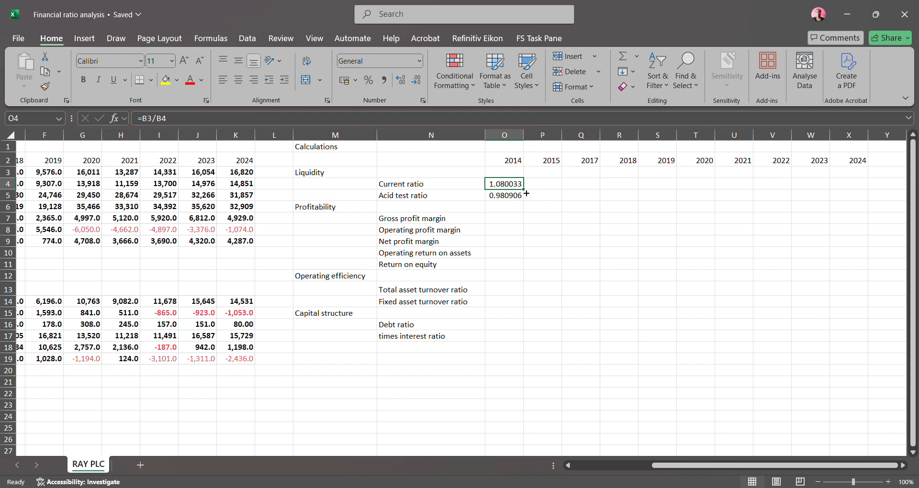
pyautogui.moveTo(526, 194); pyautogui.dragTo(868, 176)
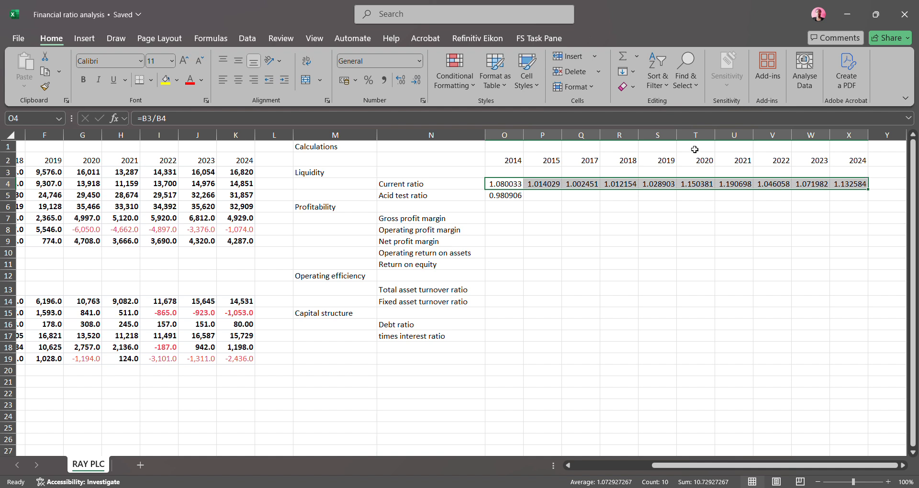
pyautogui.click(505, 196)
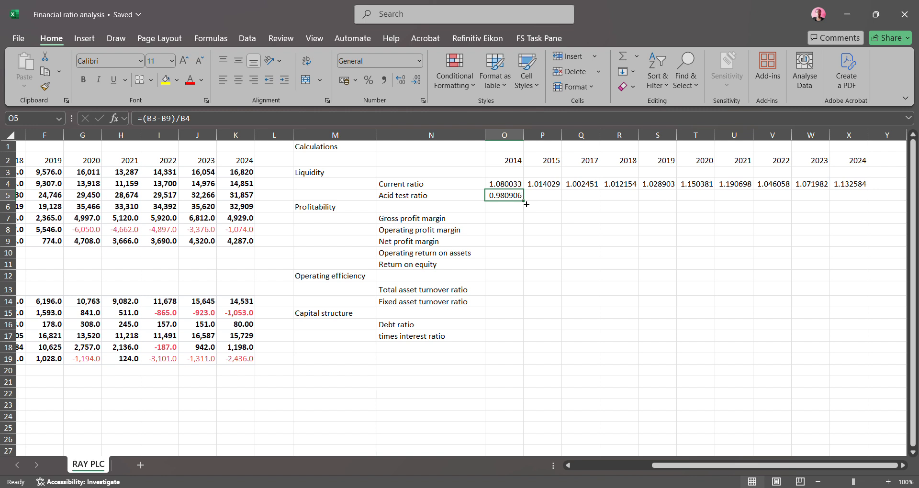
pyautogui.moveTo(526, 204); pyautogui.dragTo(860, 187)
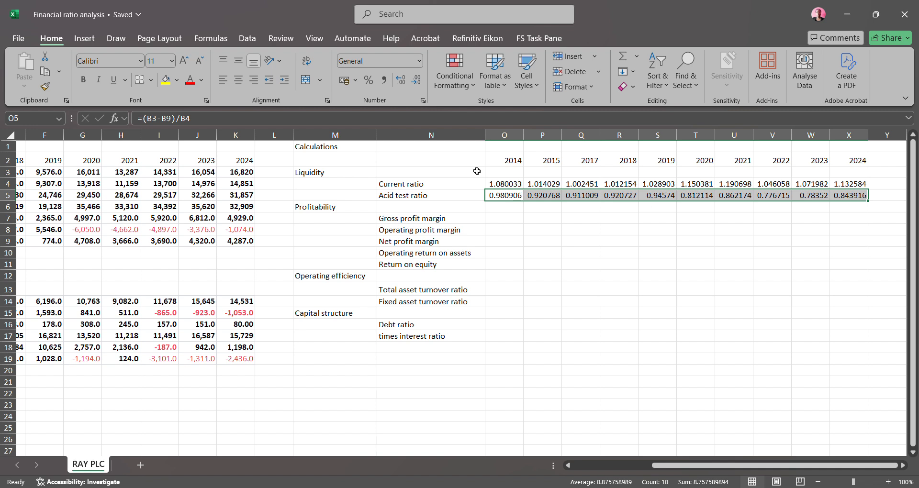
# Copy the liquidity ratio block N2:X5, including years and labels, to the empty area starting at AB2
pyautogui.click(390, 159)
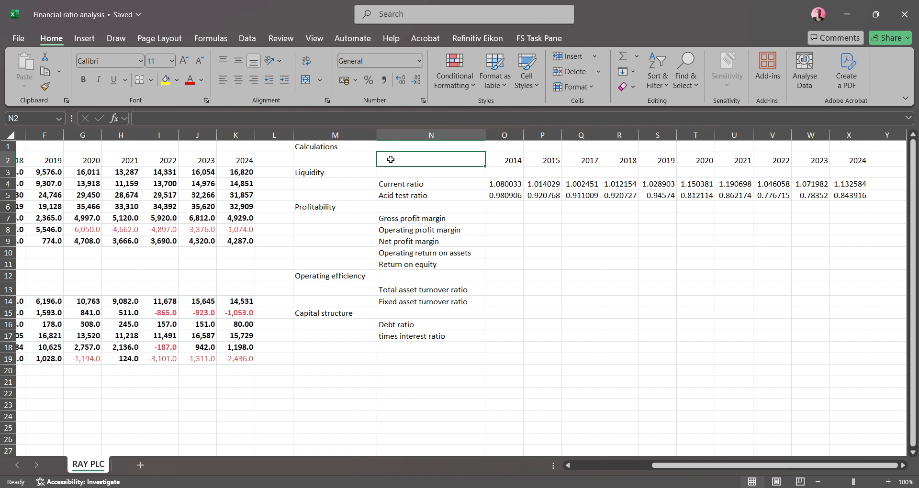
pyautogui.moveTo(391, 160); pyautogui.dragTo(843, 200)
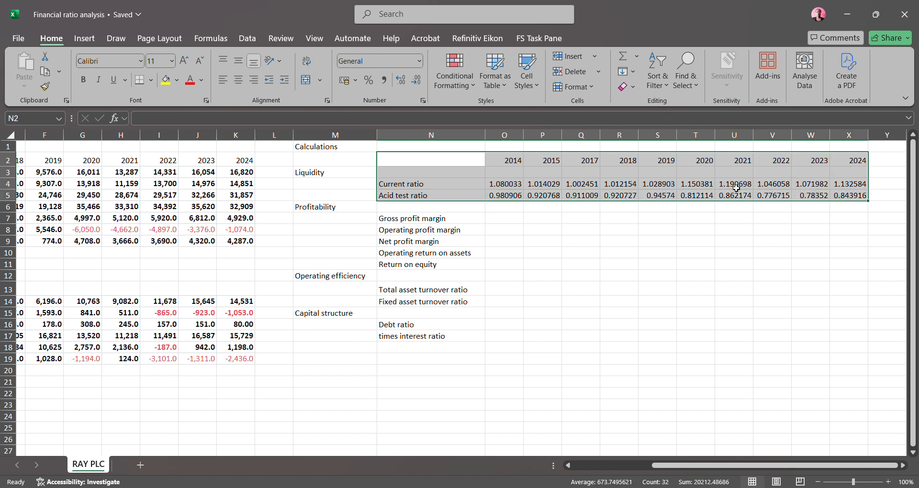
pyautogui.hotkey('ctrl', 'c')
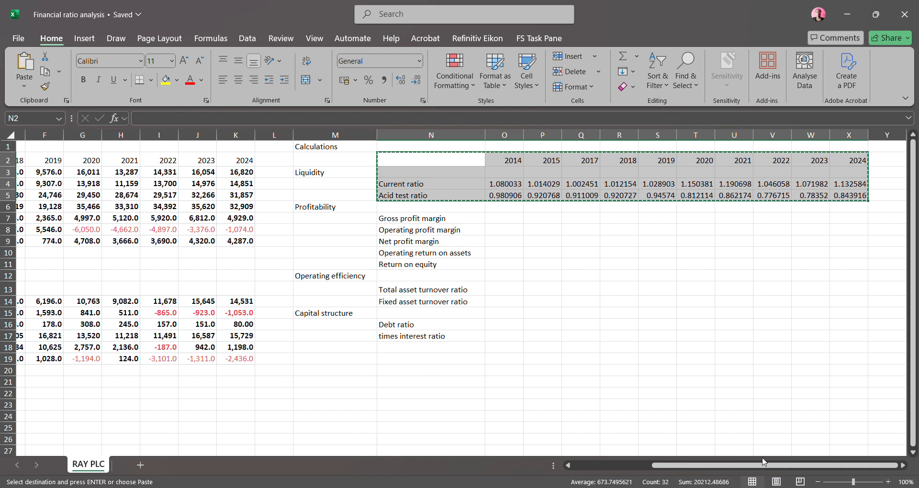
pyautogui.moveTo(755, 465); pyautogui.dragTo(817, 472)
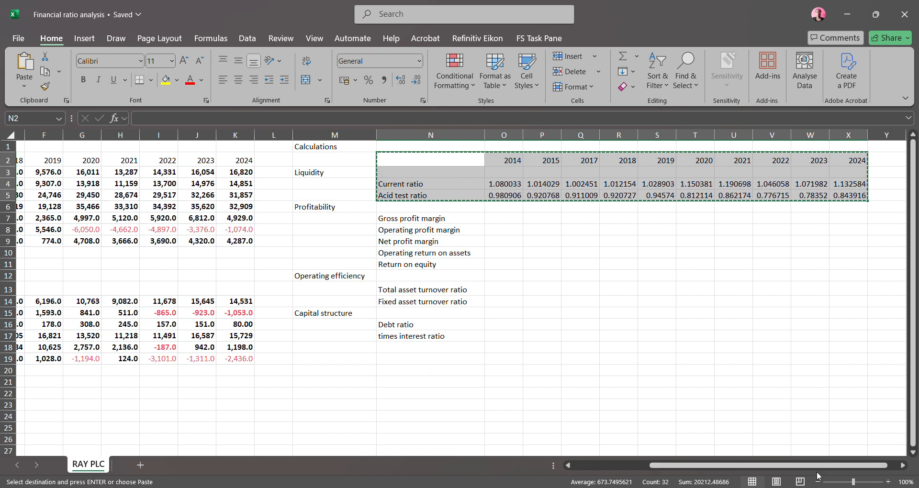
pyautogui.click(903, 466)
pyautogui.click(902, 465)
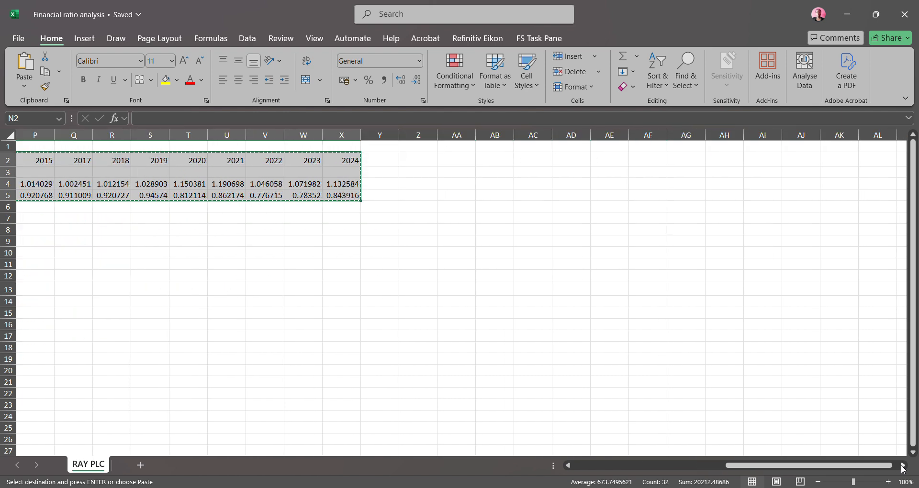
pyautogui.click(489, 162)
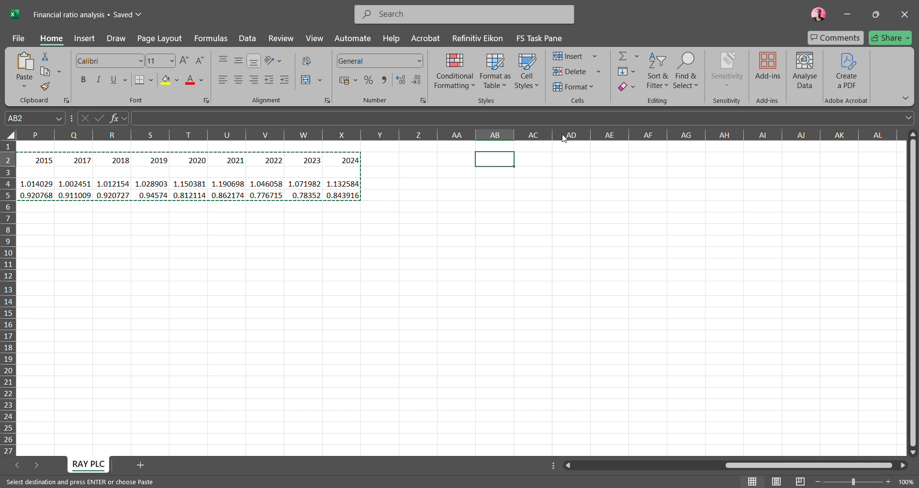
pyautogui.hotkey('ctrl', 'v')
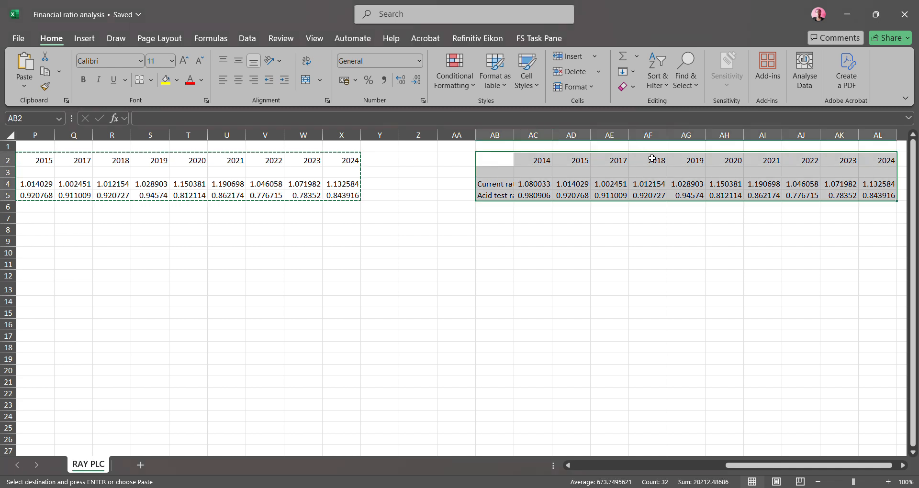
# Move the copied block's year headings from row 2 to row 3 starting at AC3, and widen column AB to fit the ratio labels
pyautogui.click(535, 165)
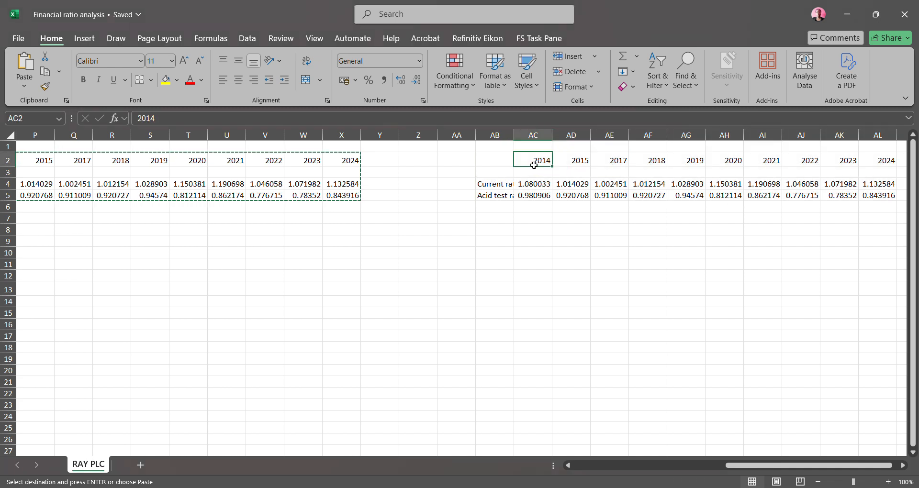
pyautogui.moveTo(535, 166); pyautogui.dragTo(814, 163)
pyautogui.hotkey('ctrl', 'c')
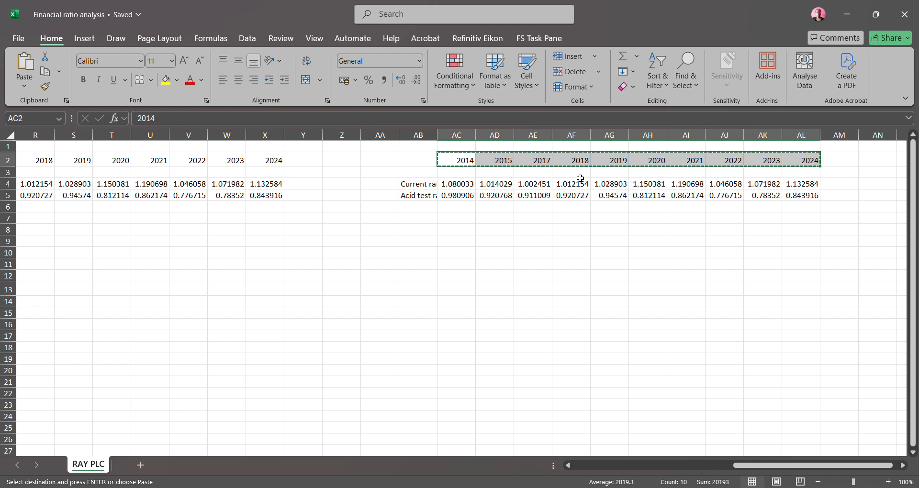
pyautogui.click(458, 175)
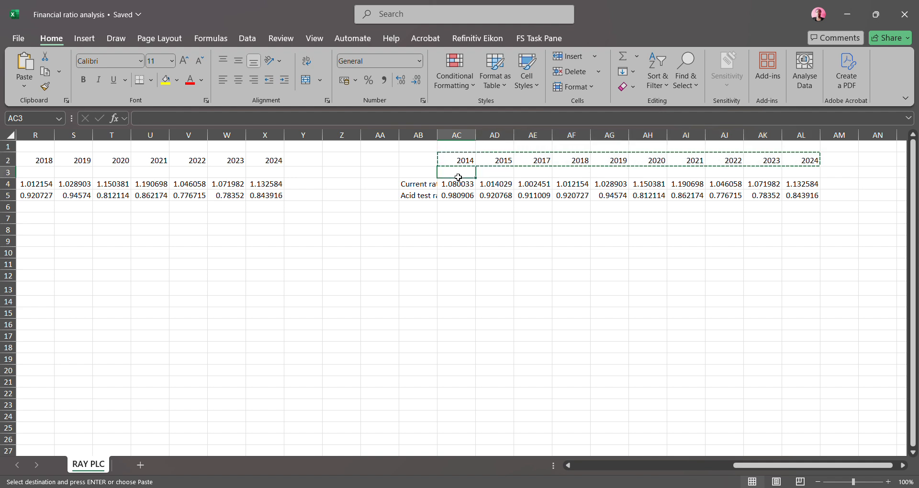
pyautogui.hotkey('ctrl', 'v')
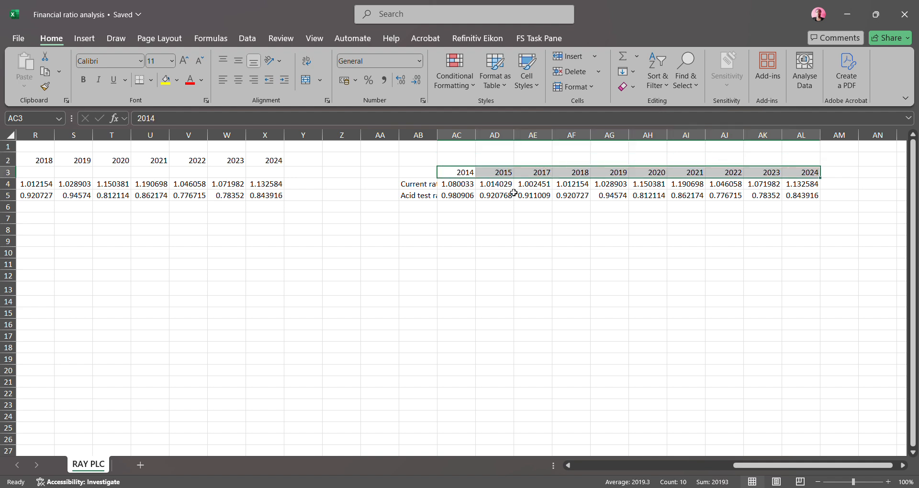
pyautogui.click(474, 256)
pyautogui.moveTo(438, 135); pyautogui.dragTo(473, 143)
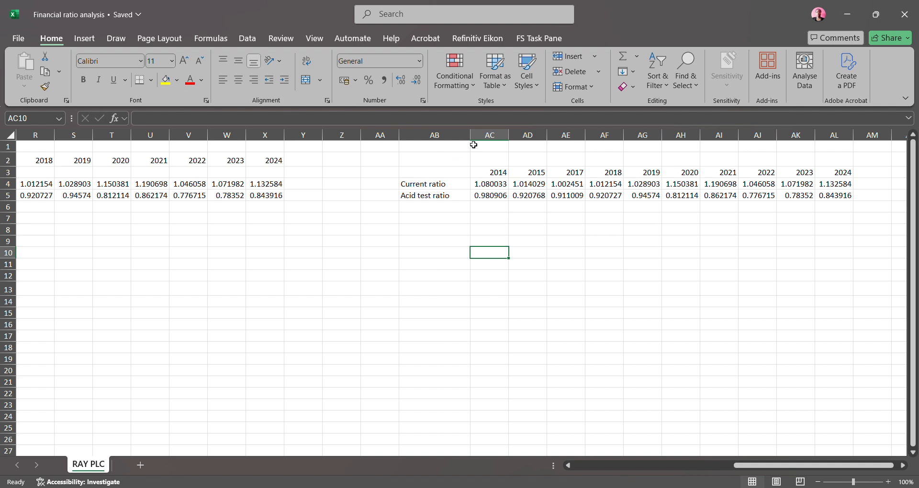
# Insert a line chart of the current and acid test ratios by year from the range AB3:AL5
pyautogui.click(424, 176)
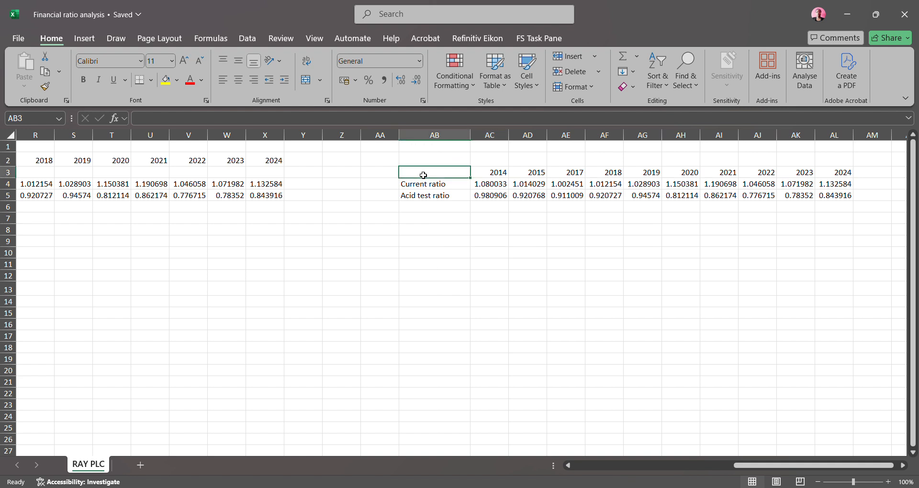
pyautogui.moveTo(424, 175); pyautogui.dragTo(836, 201)
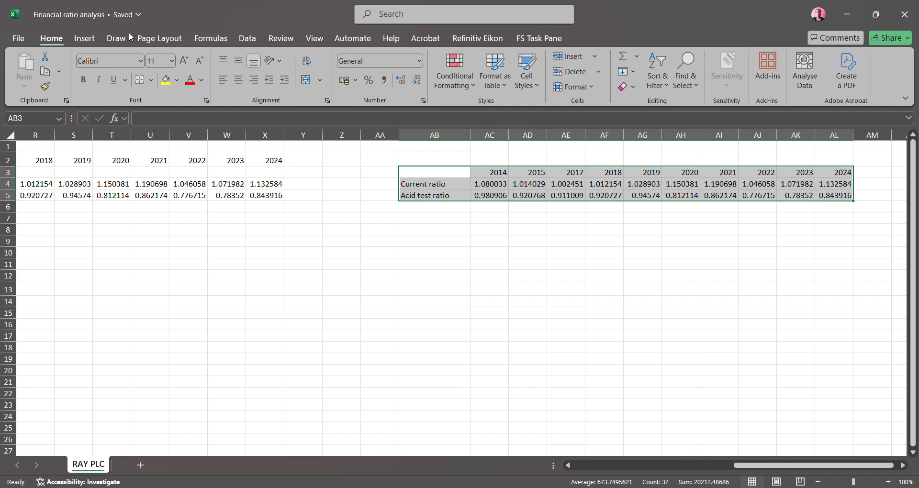
pyautogui.click(84, 41)
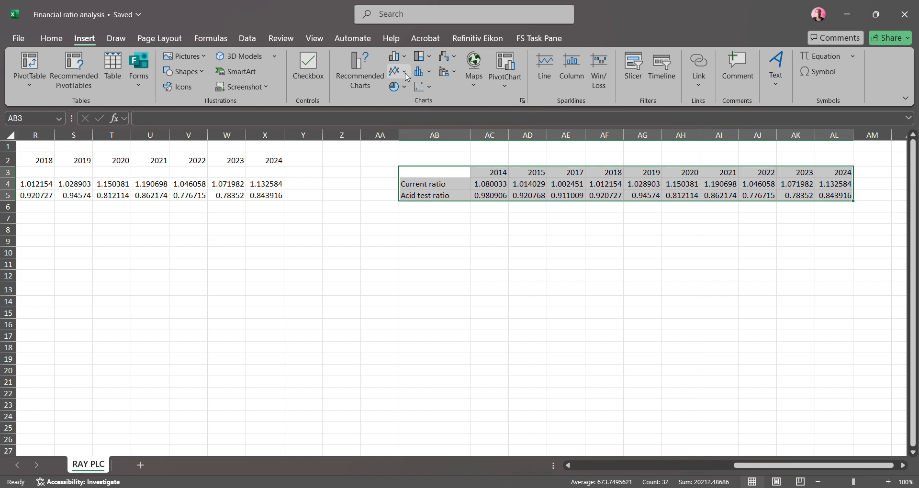
pyautogui.click(405, 73)
pyautogui.click(404, 71)
pyautogui.click(403, 107)
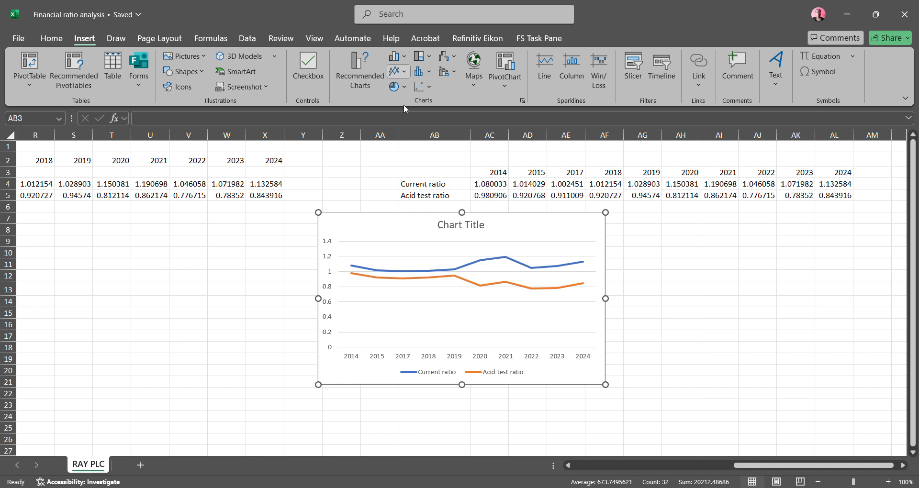
pyautogui.click(404, 105)
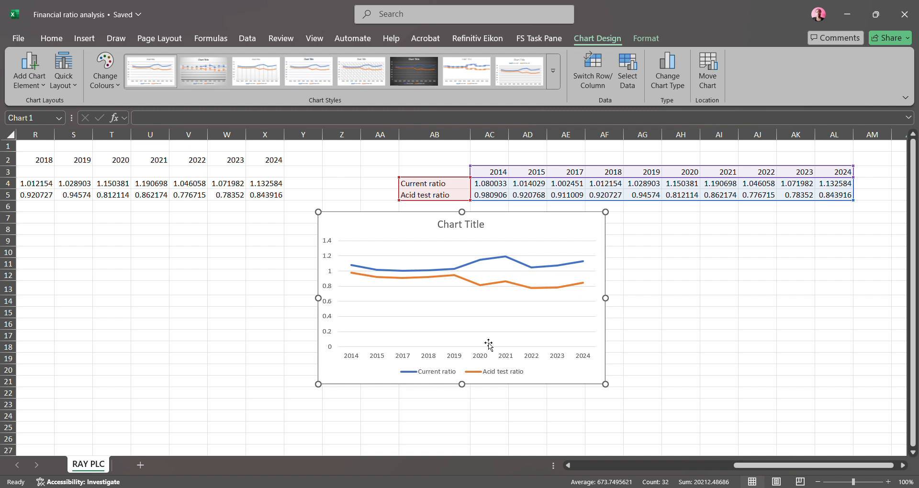
# Replace the chart's placeholder title with "Liquidity Ratios"
pyautogui.doubleClick(481, 232)
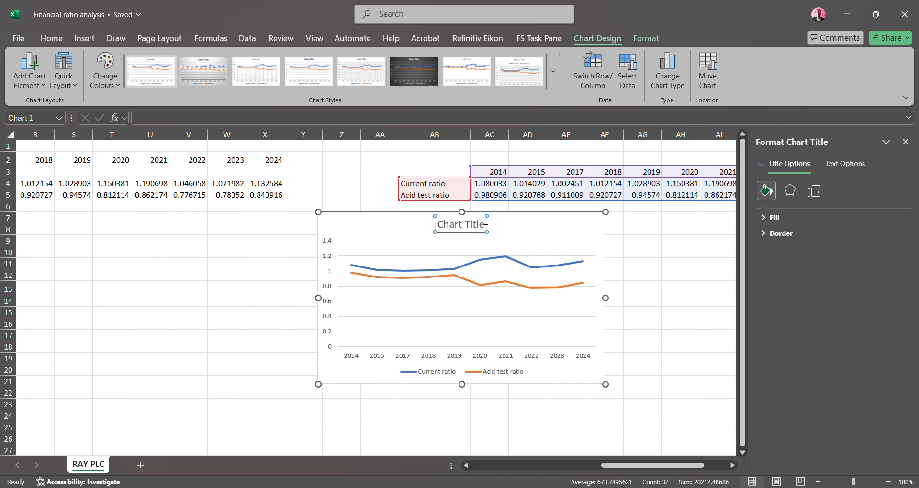
pyautogui.click(485, 225)
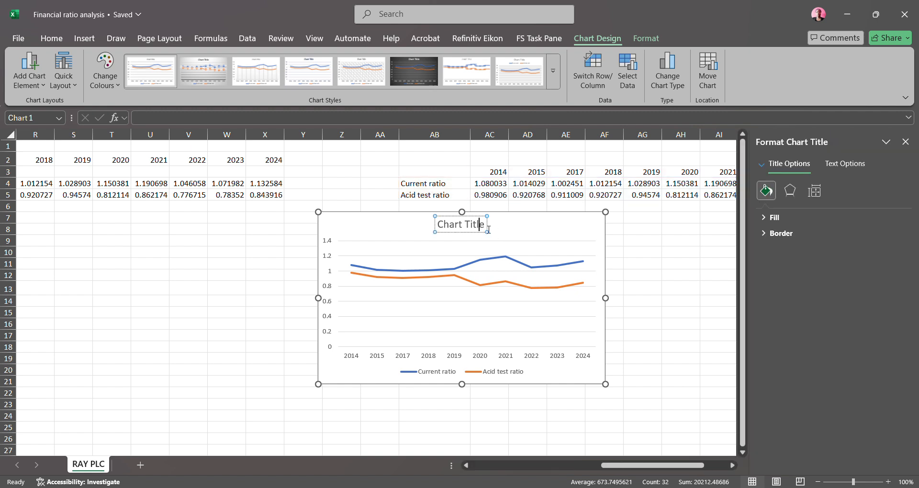
pyautogui.press('BackSpace')
pyautogui.press('BackSpace')
pyautogui.press('BackSpace')
pyautogui.press('BackSpace')
pyautogui.press('BackSpace')
pyautogui.press('BackSpace')
pyautogui.press('BackSpace')
pyautogui.press('BackSpace')
pyautogui.press('BackSpace')
pyautogui.press('BackSpace')
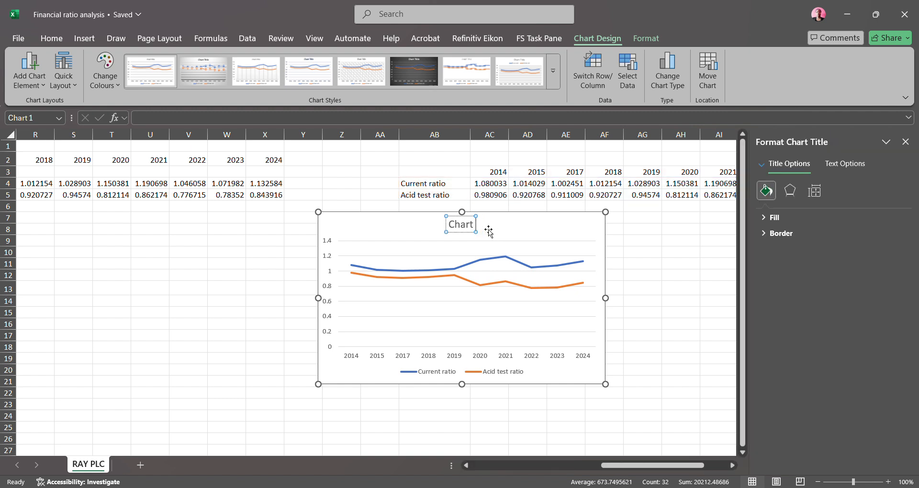
pyautogui.press('BackSpace')
pyautogui.write('Liquidity r')
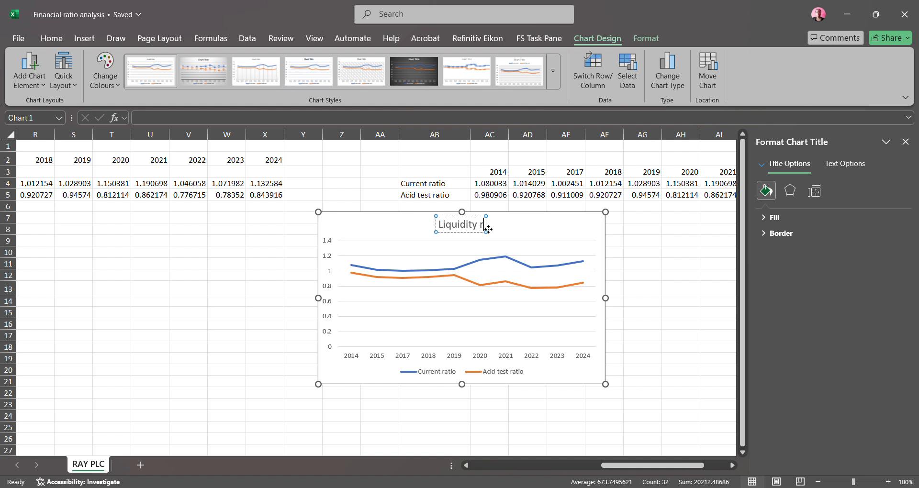
pyautogui.press('BackSpace')
pyautogui.write('Rat')
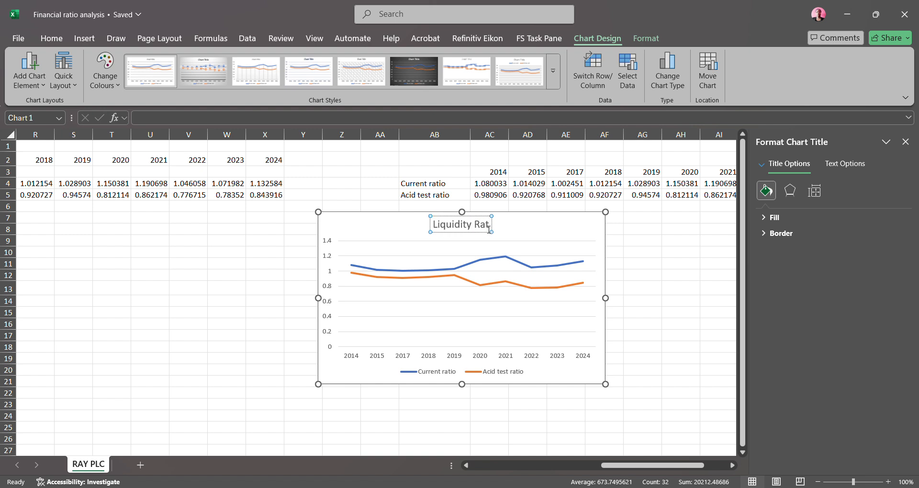
pyautogui.write('ios')
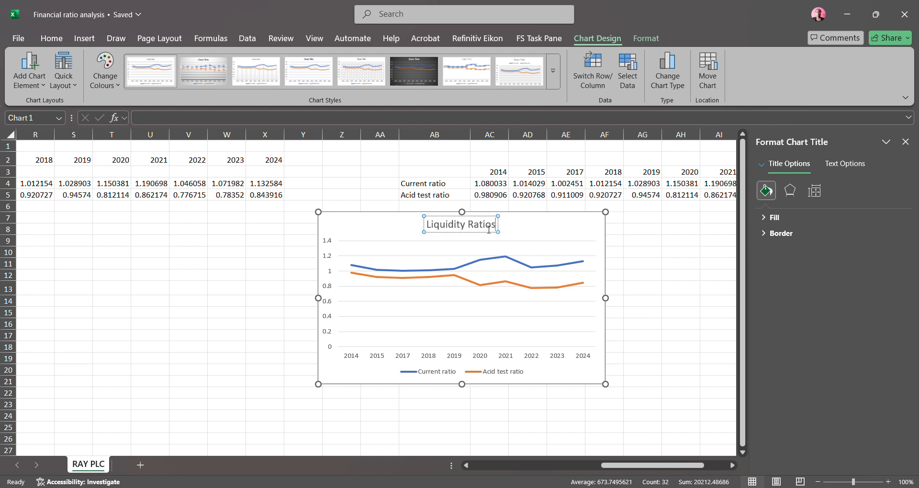
# Add axis titles to the liquidity chart and set the vertical axis title to "Ratios"
pyautogui.click(399, 376)
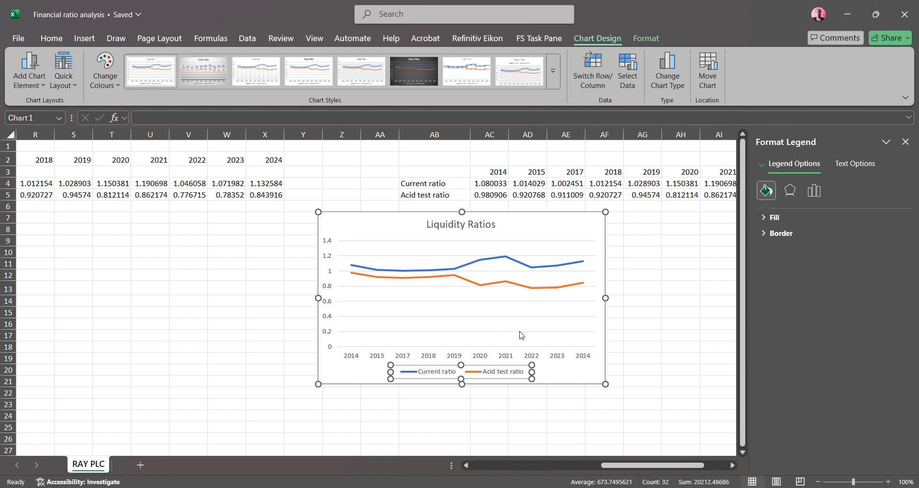
pyautogui.click(568, 332)
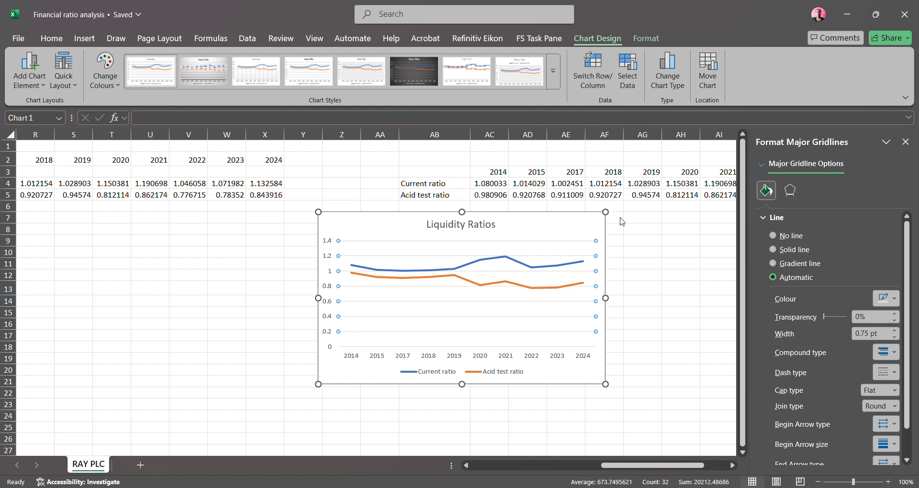
pyautogui.click(645, 247)
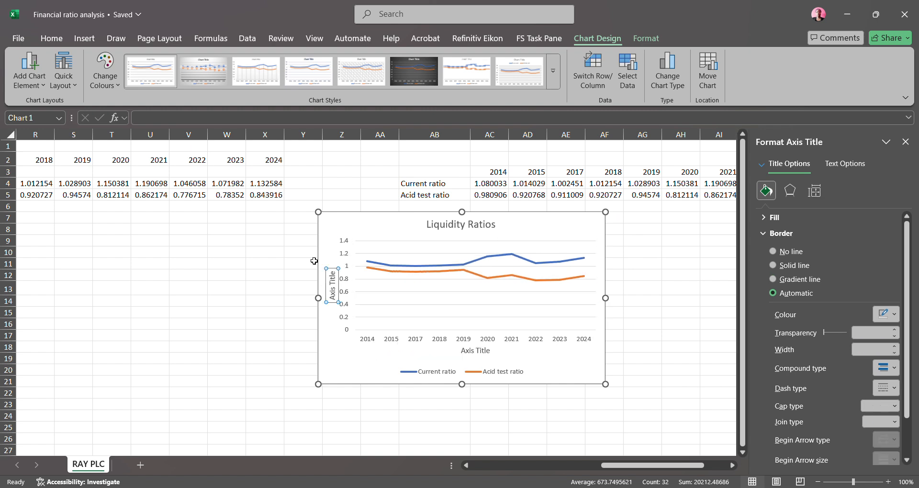
pyautogui.click(338, 278)
pyautogui.press('BackSpace')
pyautogui.press('BackSpace')
pyautogui.press('BackSpace')
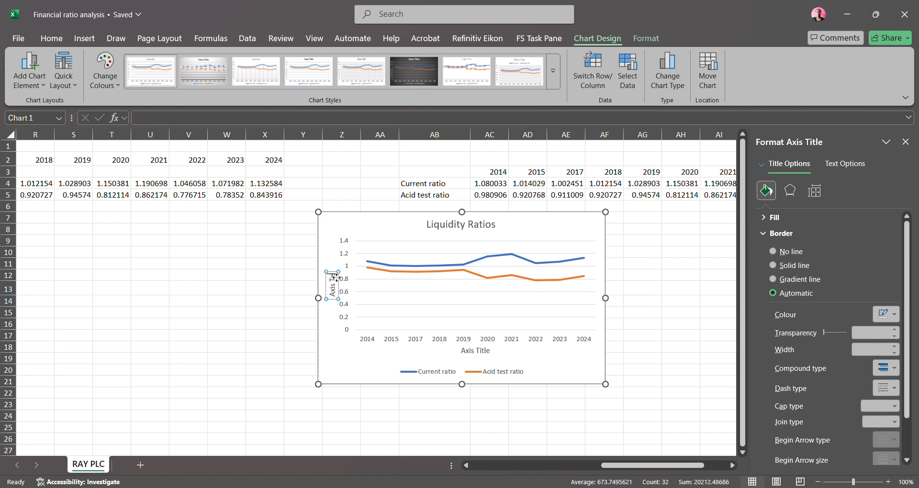
# Set the chart's horizontal axis title to "Years." and close the axis title formatting options
pyautogui.press('BackSpace')
pyautogui.press('BackSpace')
pyautogui.press('BackSpace')
pyautogui.press('BackSpace')
pyautogui.press('BackSpace')
pyautogui.press('BackSpace')
pyautogui.press('BackSpace')
pyautogui.write('Ratios')
pyautogui.click(476, 357)
pyautogui.click(489, 357)
pyautogui.press('BackSpace')
pyautogui.press('BackSpace')
pyautogui.press('BackSpace')
pyautogui.press('BackSpace')
pyautogui.press('BackSpace')
pyautogui.press('BackSpace')
pyautogui.press('BackSpace')
pyautogui.press('BackSpace')
pyautogui.press('BackSpace')
pyautogui.press('BackSpace')
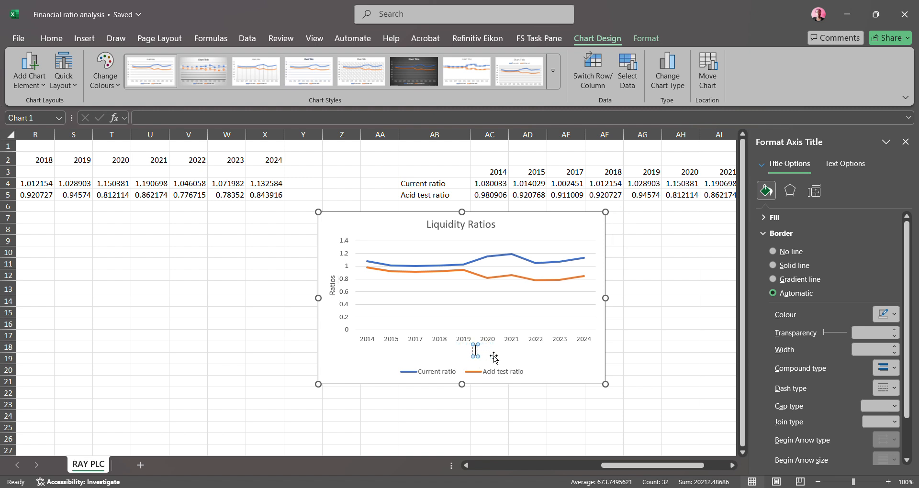
pyautogui.write('Years.')
pyautogui.click(905, 142)
pyautogui.moveTo(761, 465); pyautogui.dragTo(611, 470)
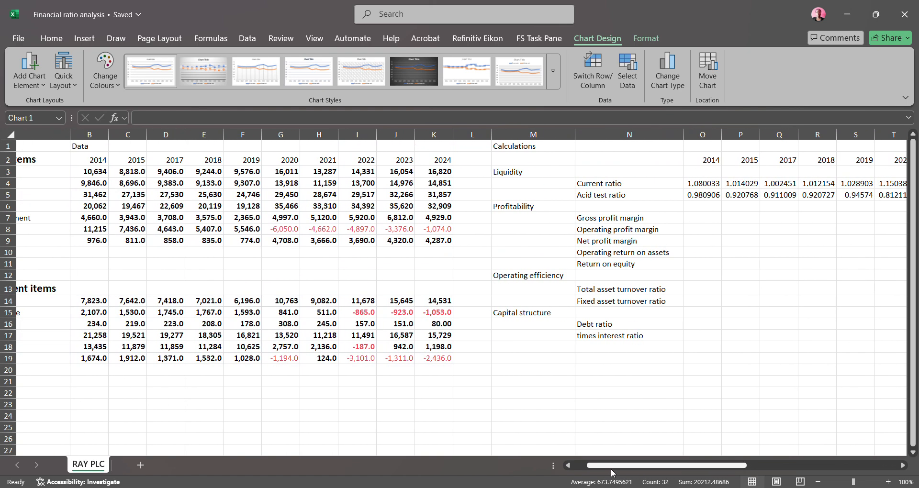
pyautogui.moveTo(611, 473); pyautogui.dragTo(749, 452)
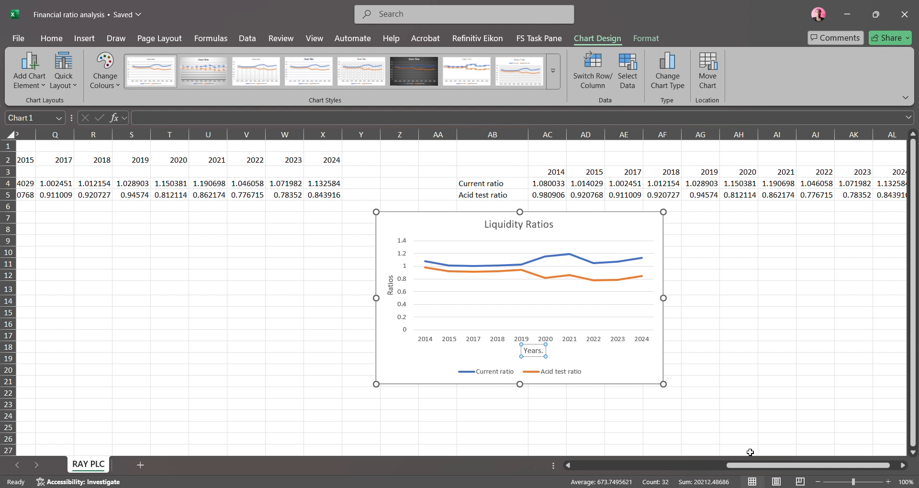
pyautogui.moveTo(781, 467); pyautogui.dragTo(624, 477)
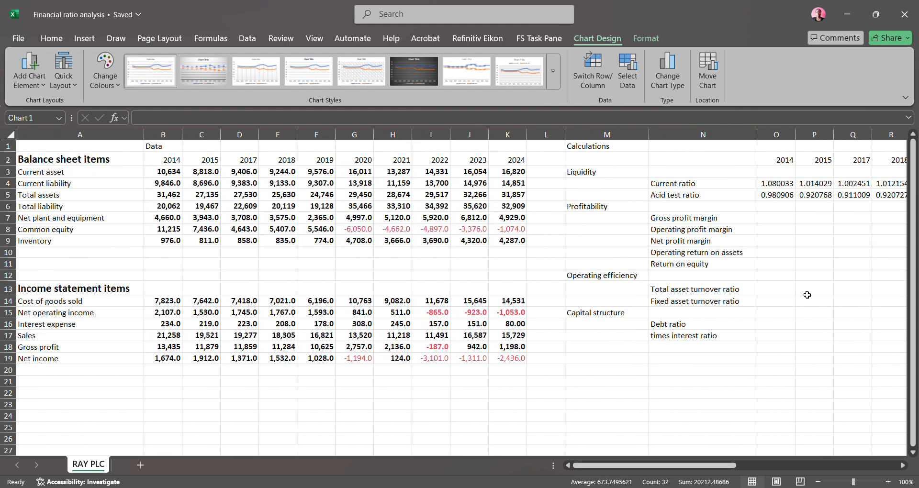